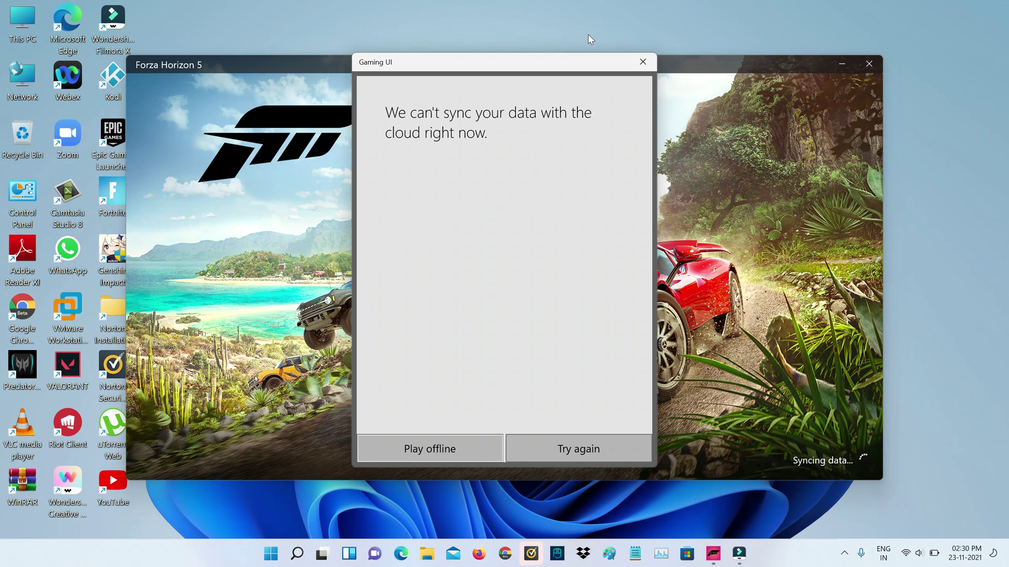
Dismiss the cloud sync error dialog and close the Forza Horizon 5 launch window
click(643, 62)
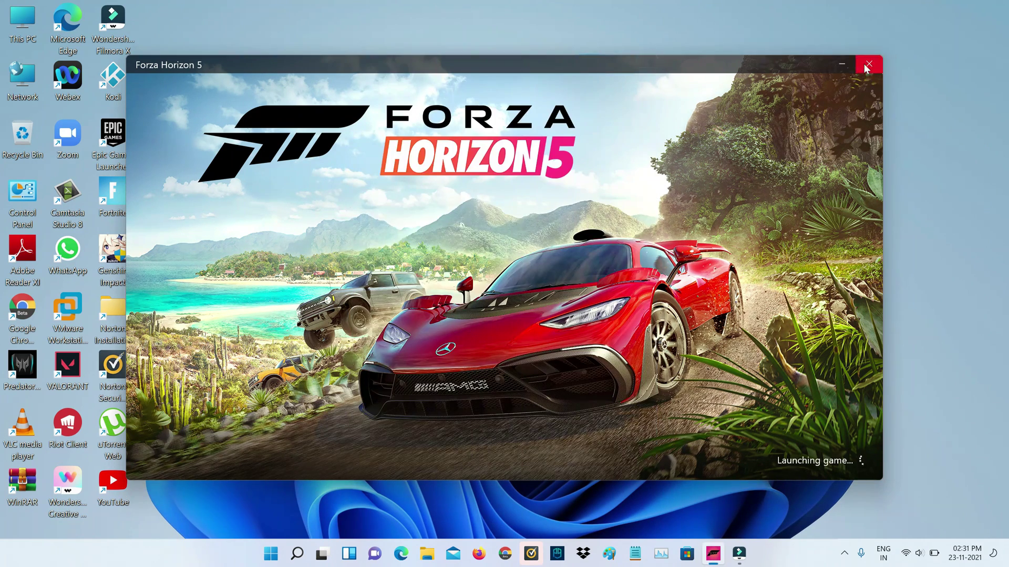
click(867, 65)
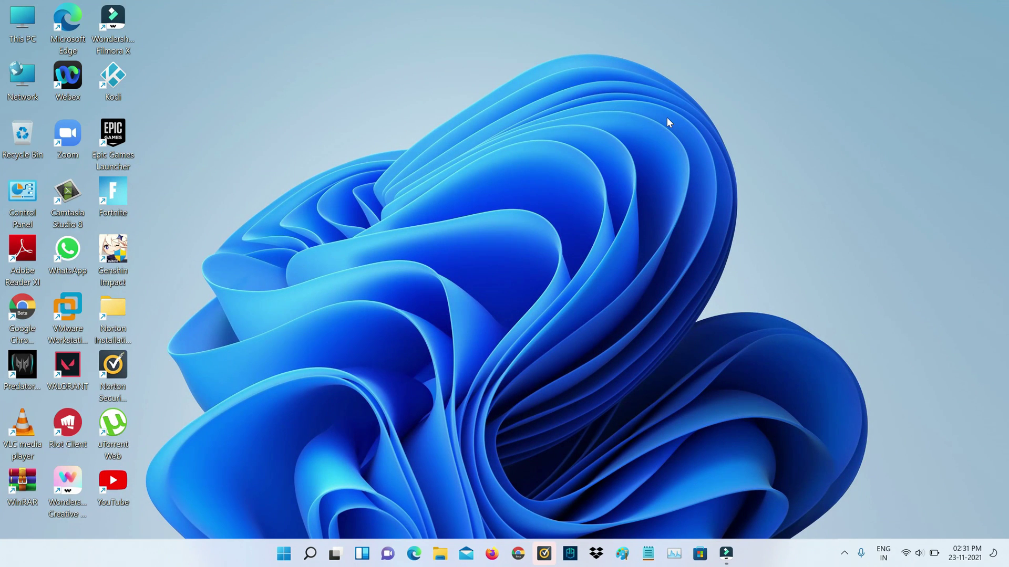
In Windows Settings, find Forza Horizon 5 among the installed apps by searching for "forz" and open its advanced options
key(super)
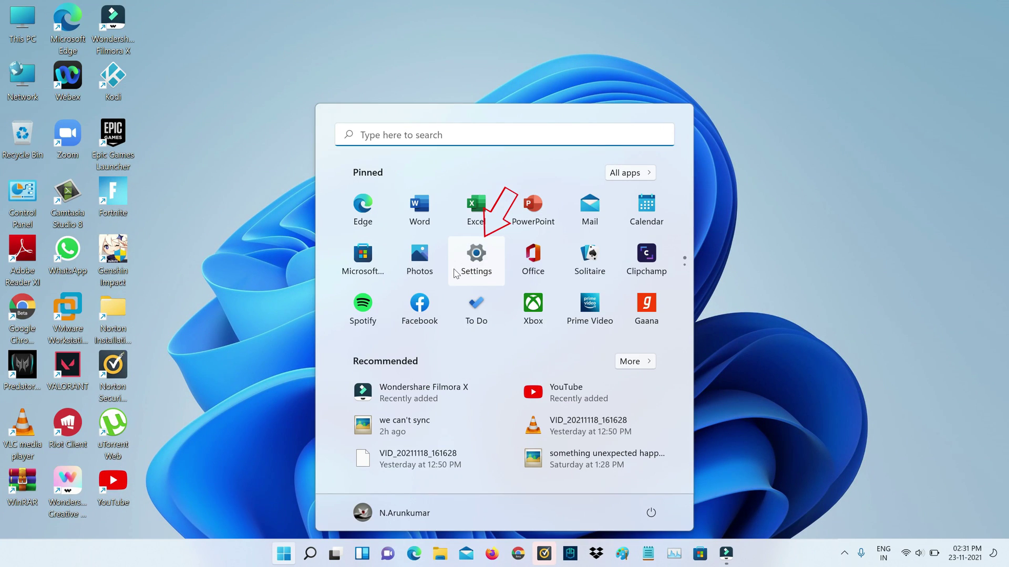
click(466, 263)
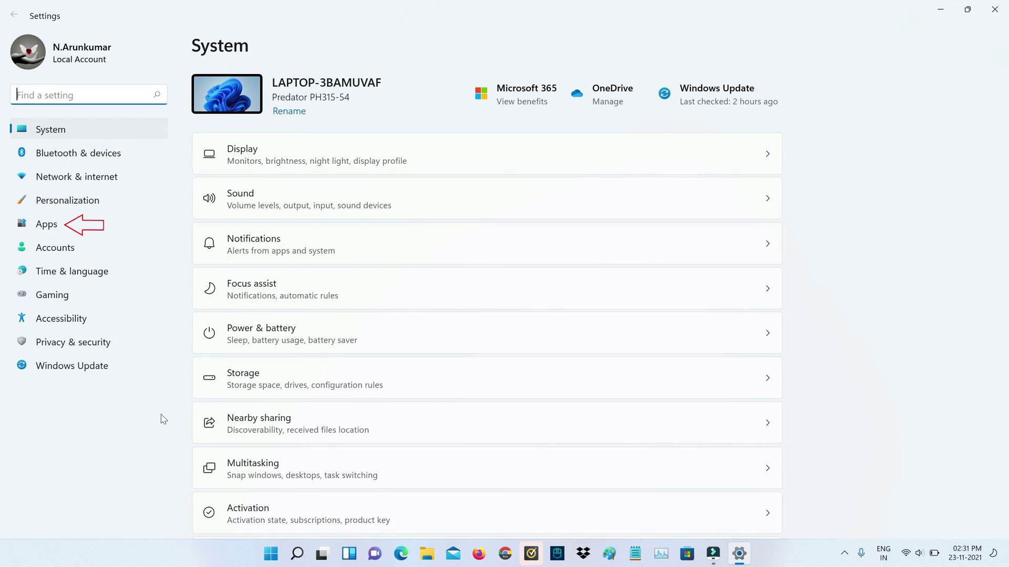
click(47, 224)
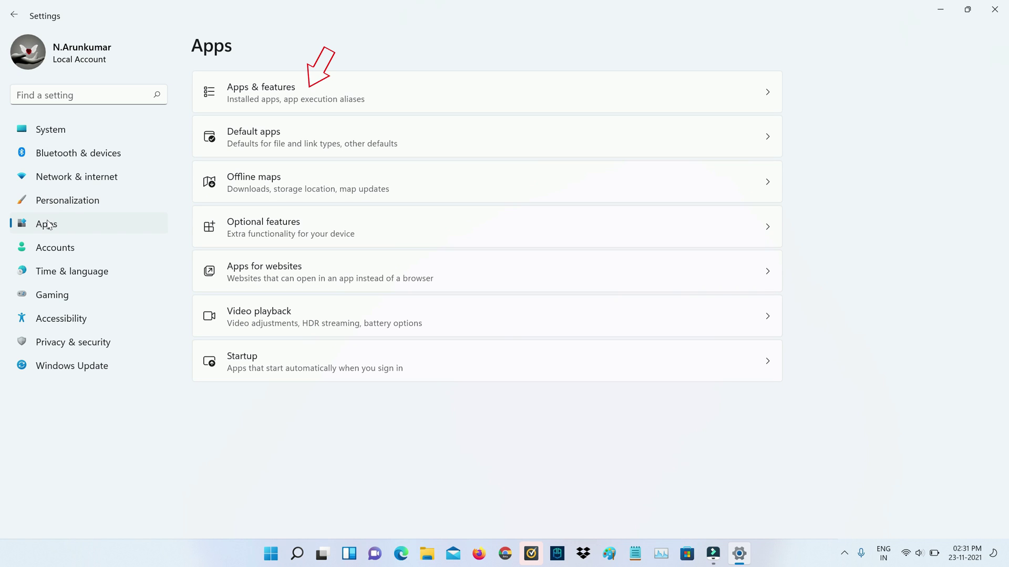
click(401, 97)
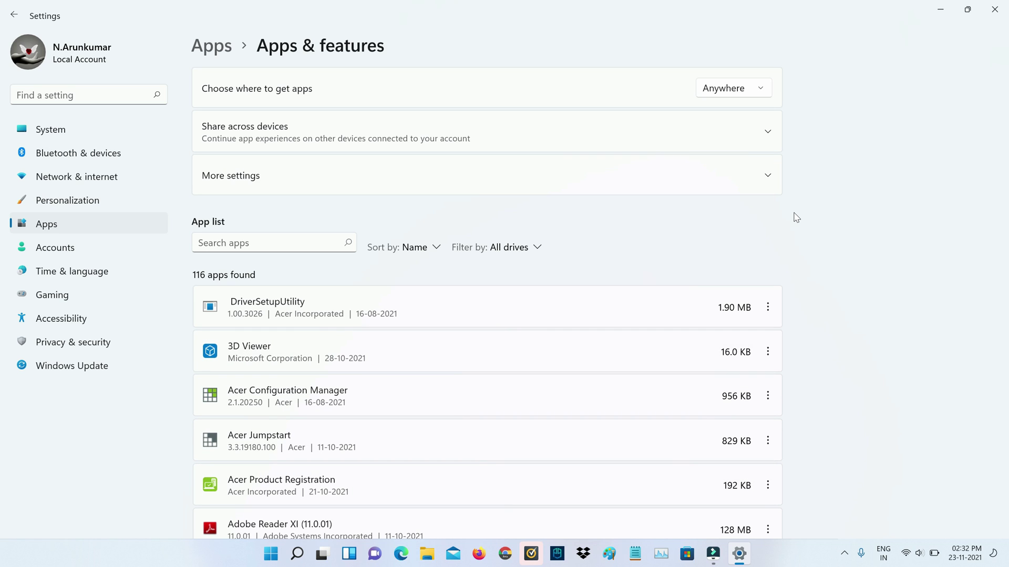
click(221, 243)
text(forz)
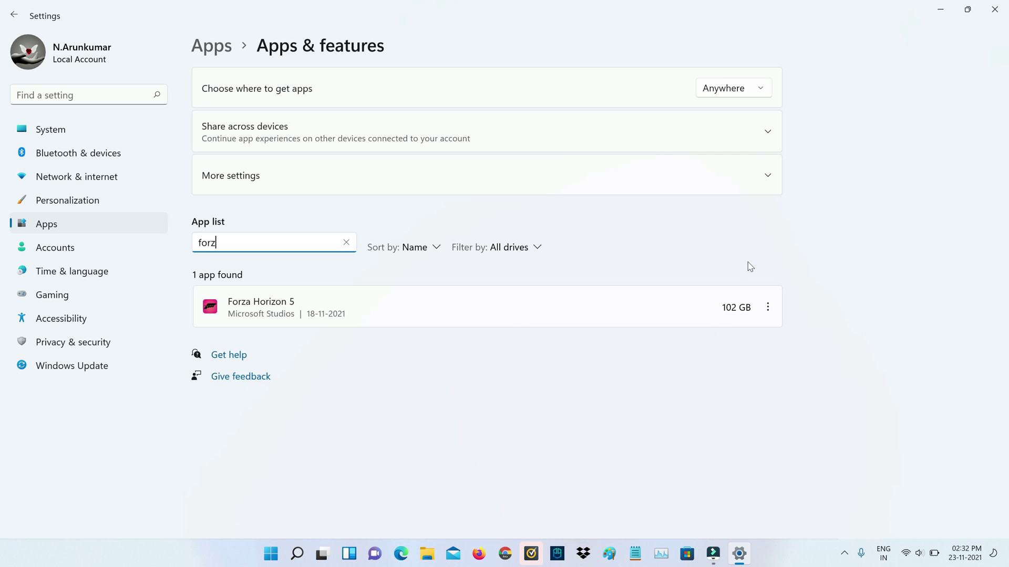
click(767, 308)
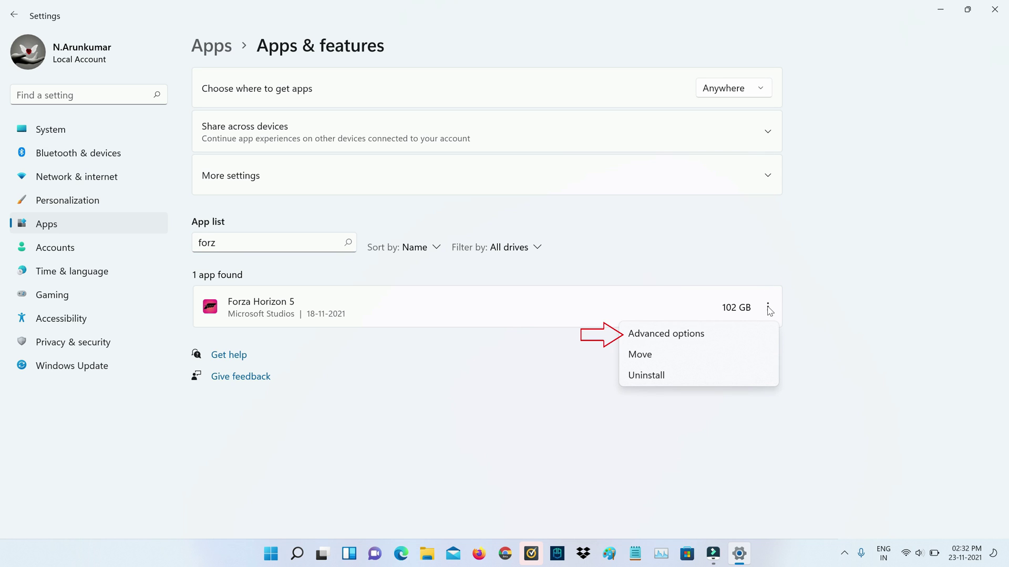
click(712, 337)
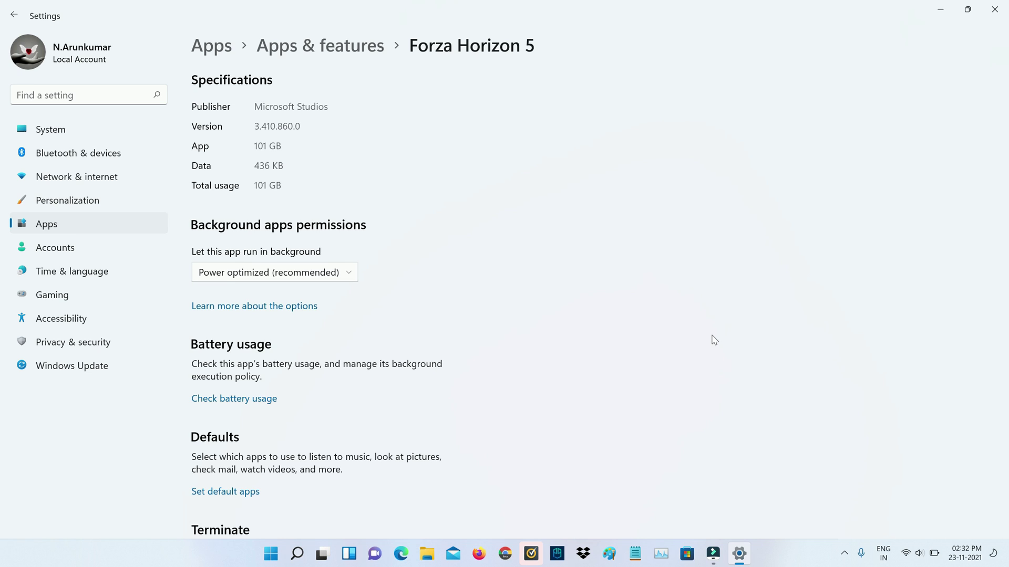
Repair the Forza Horizon 5 app without resetting its data, and close Settings
scroll(712, 340, down, 7)
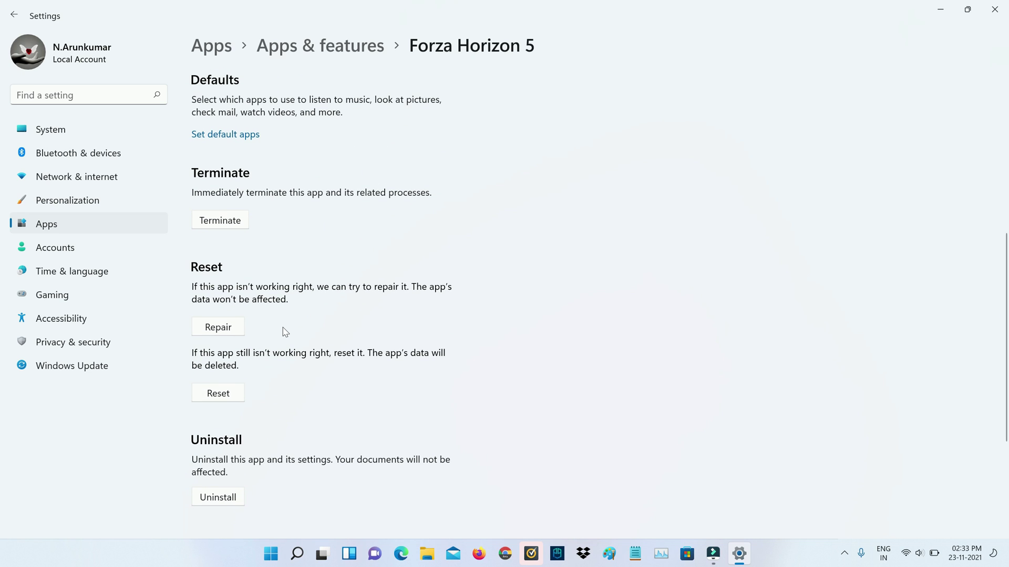
click(239, 329)
click(995, 9)
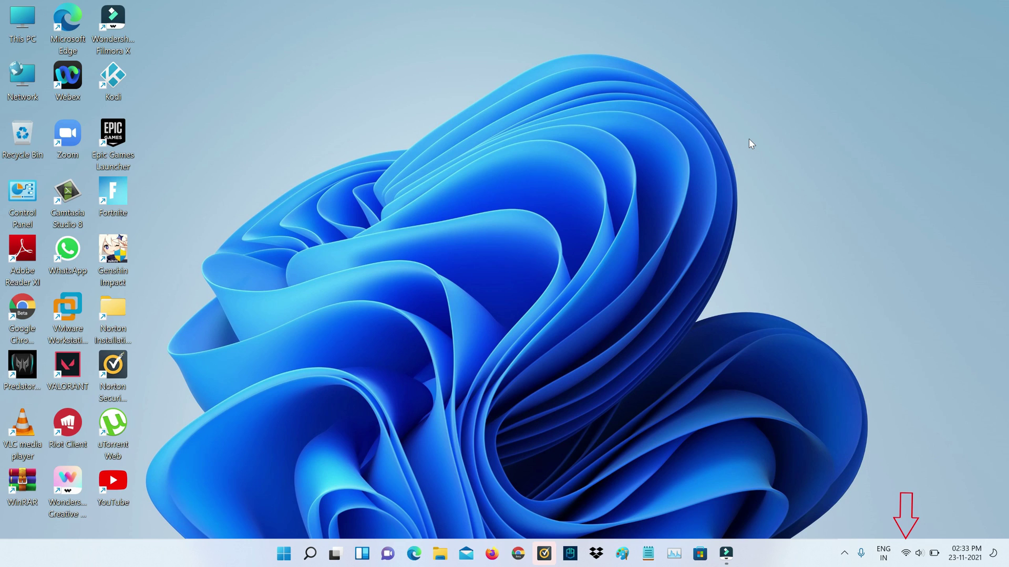
Open the Network & internet settings and check the automatic and manual proxy configuration
right_click(908, 558)
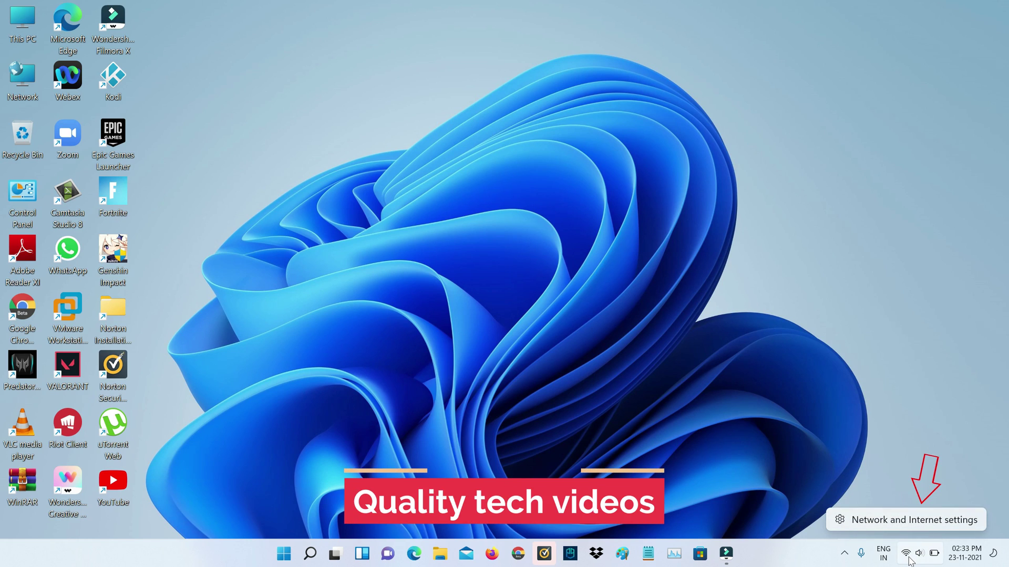
click(942, 518)
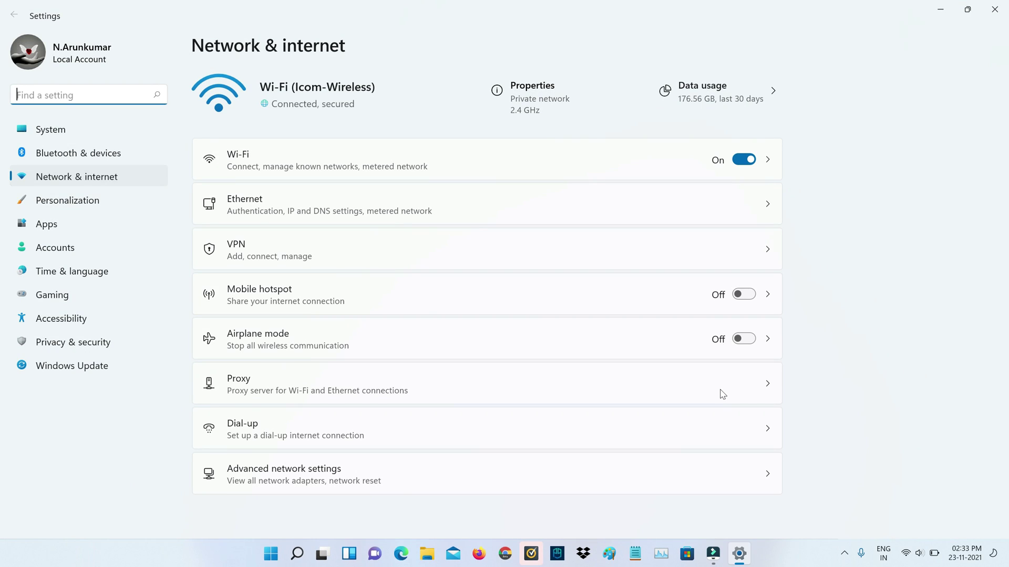
click(582, 376)
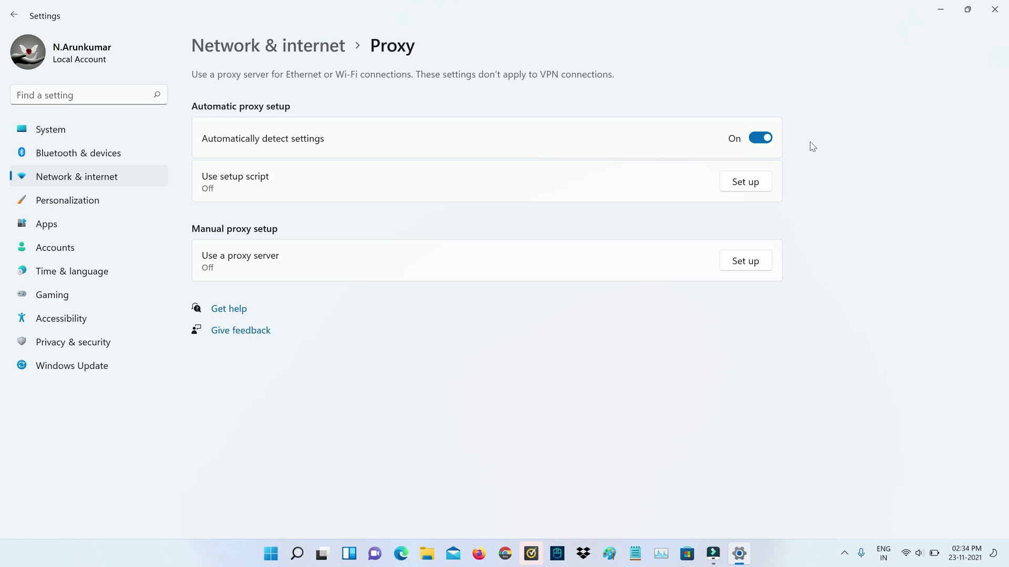
key(alt+Left)
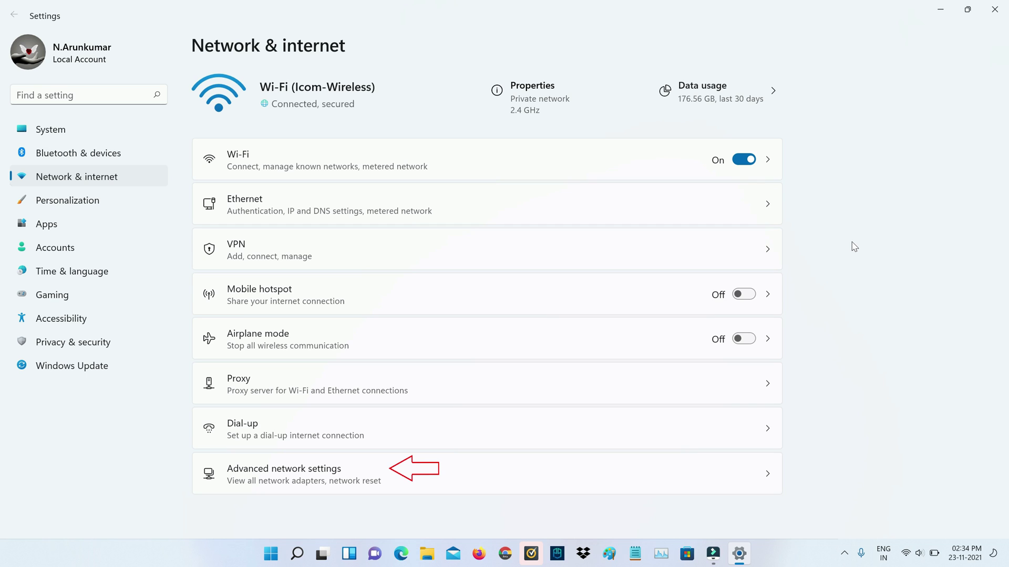
Disable and re-enable the Wi-Fi adapter in the advanced network settings, and close Settings
click(548, 472)
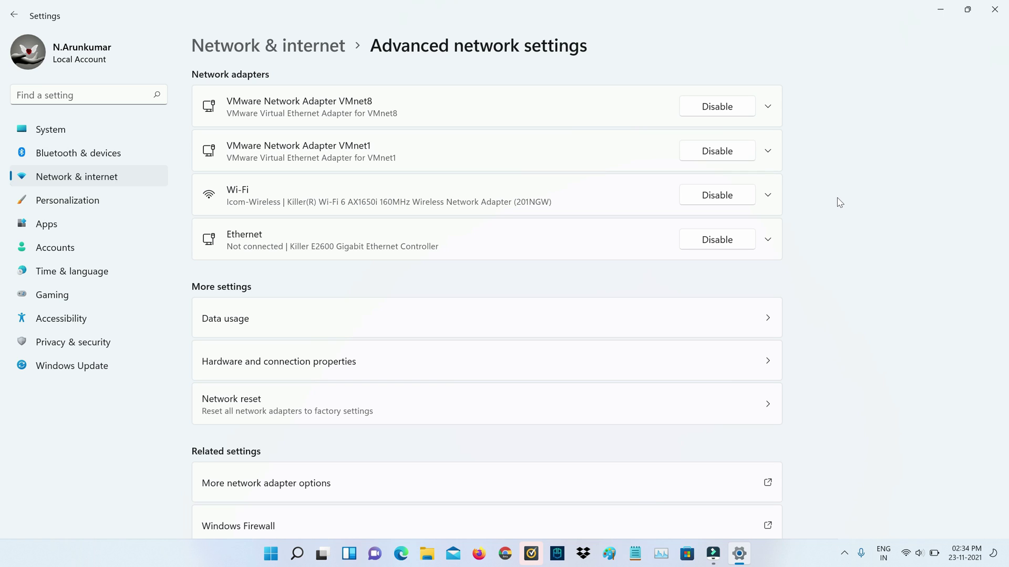
click(728, 203)
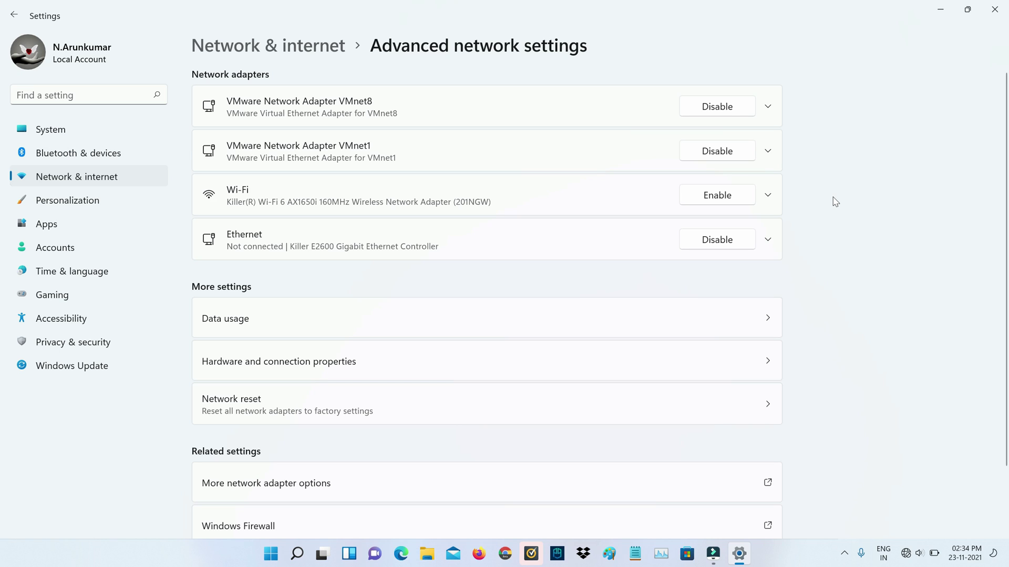
click(723, 201)
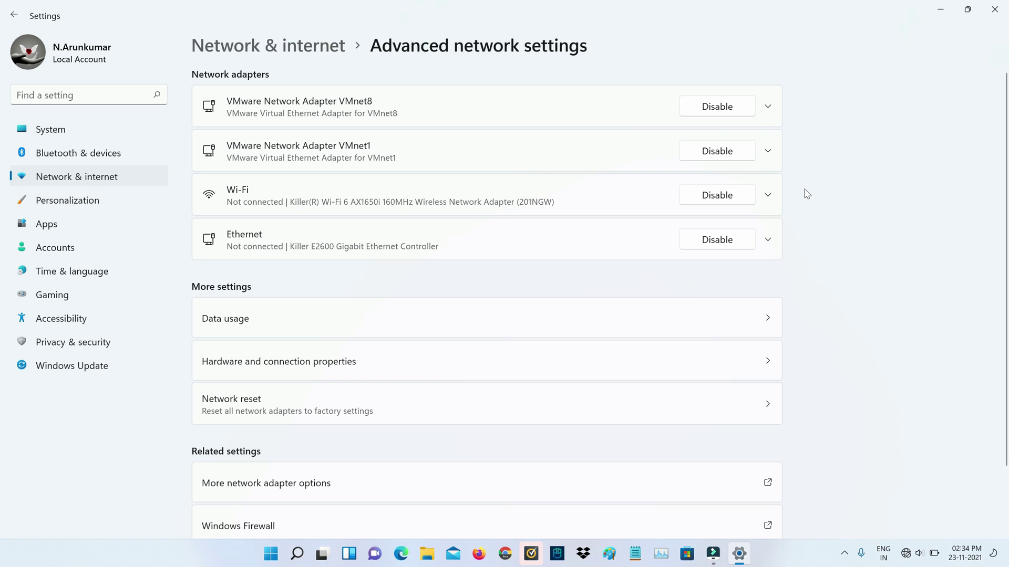
click(995, 9)
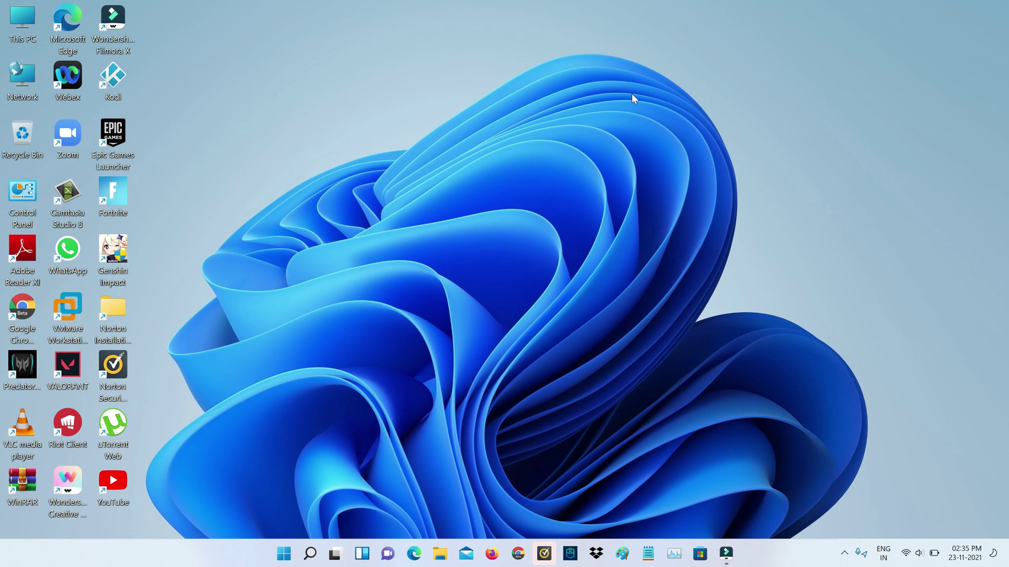
Search Windows for "cmd" and open Command Prompt as administrator
key(super)
text(cmd)
right_click(443, 255)
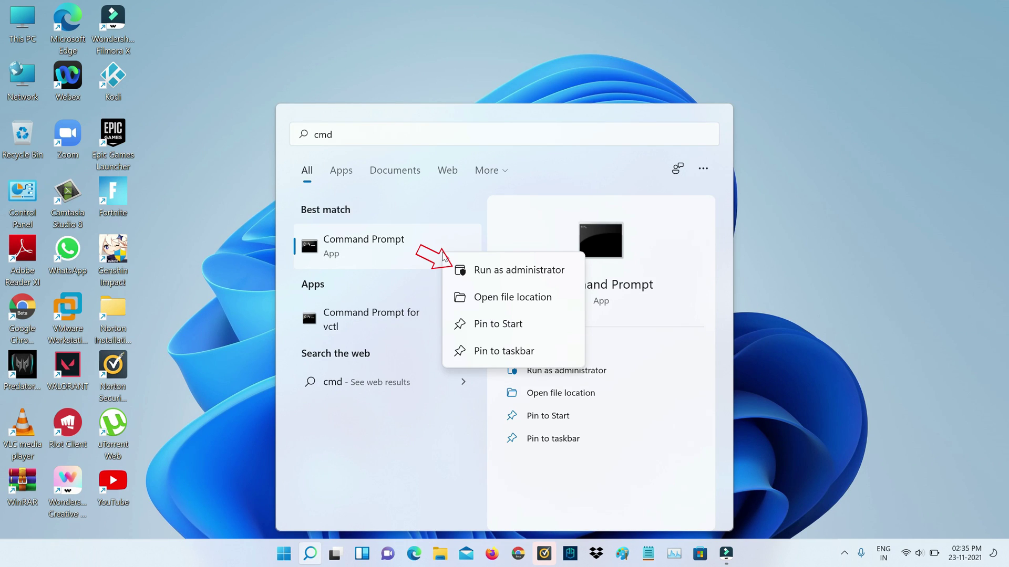
click(504, 270)
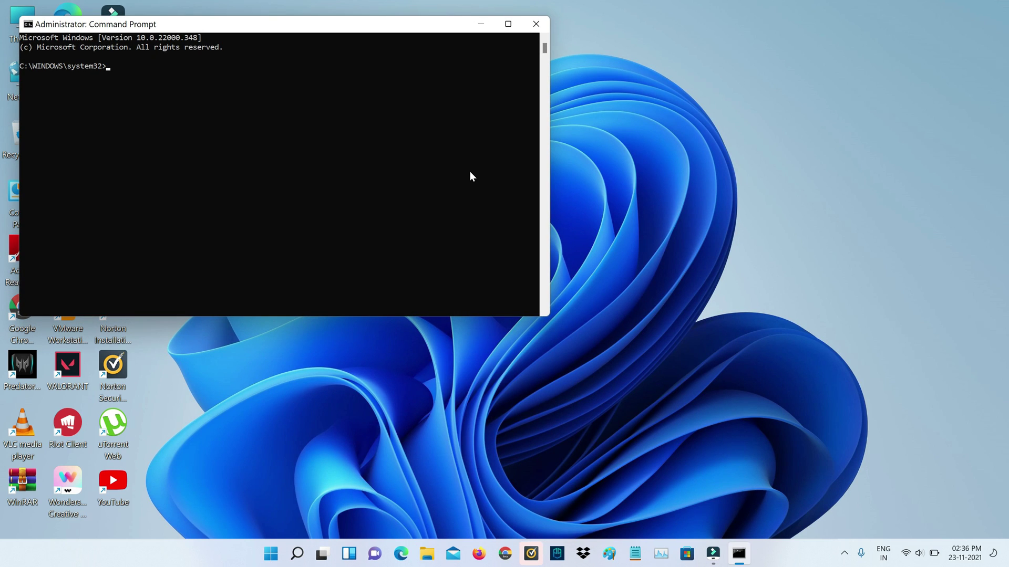
Reset the Winsock catalog with the command "netsh winsock reset"
text(netsh wins)
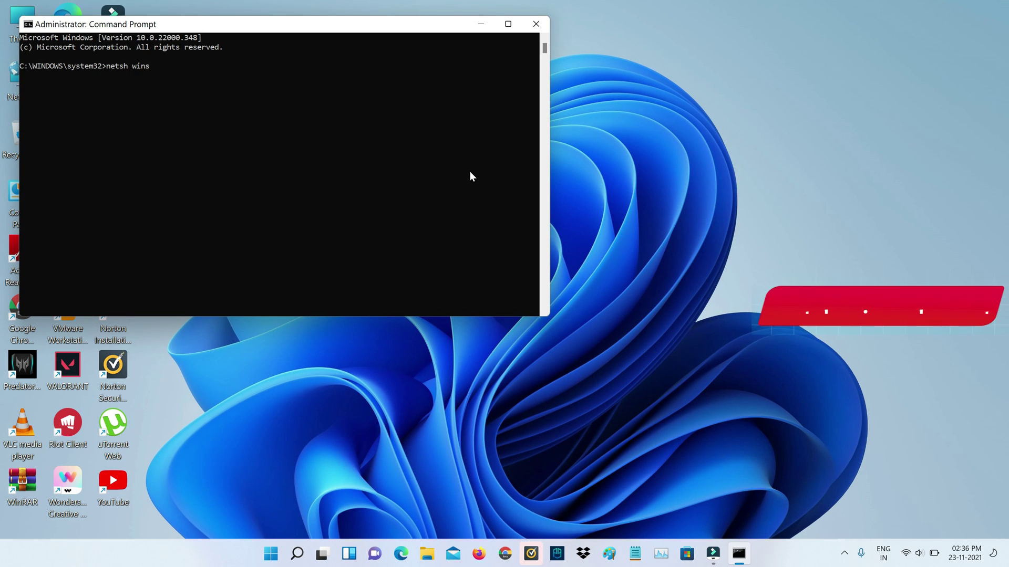
text(ock reset)
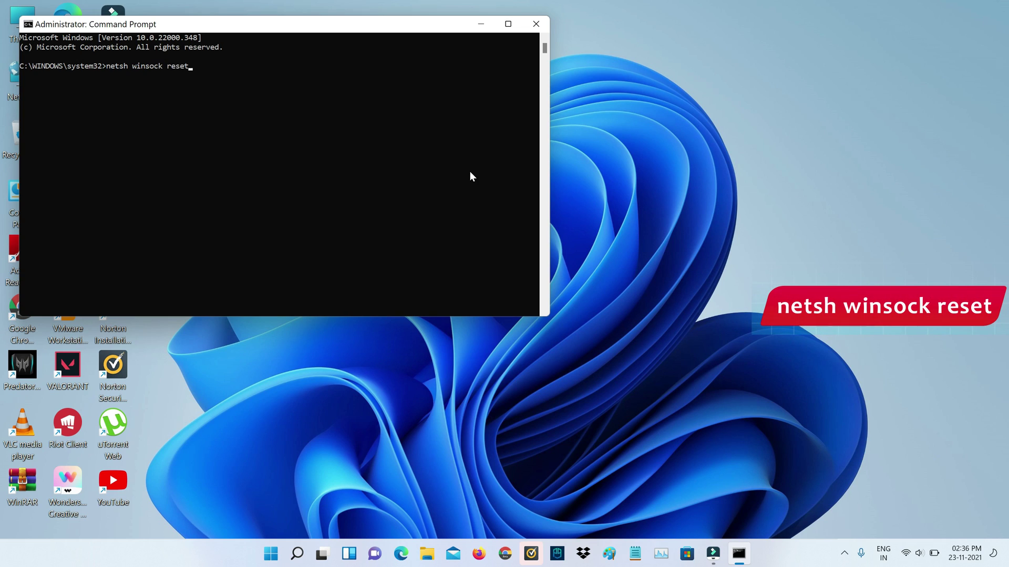
key(Return)
Reset the IP configuration with "netsh int ip reset" and close Command Prompt with "exit"
text(netsh )
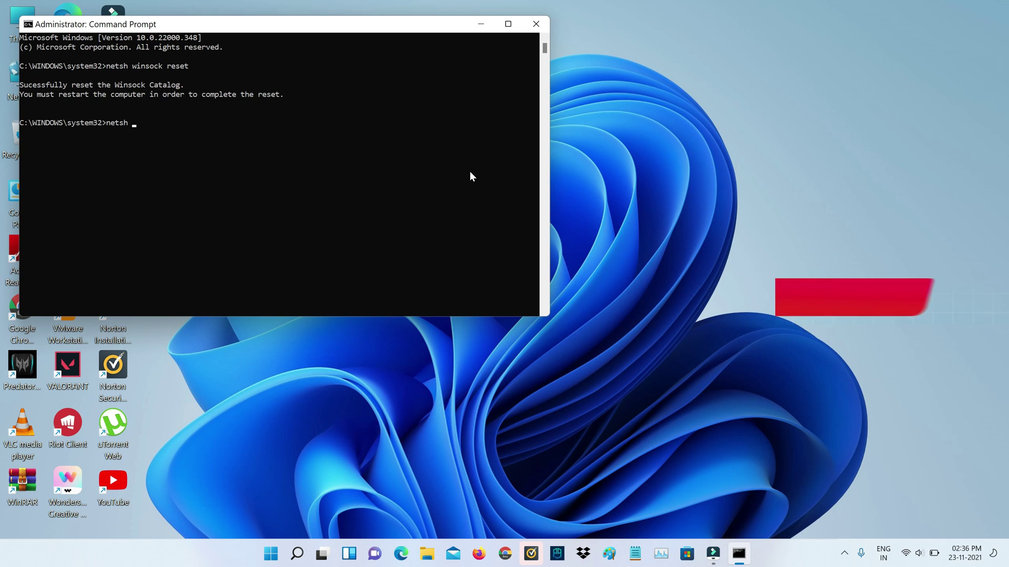
text(int ip reset)
key(Return)
text(exit)
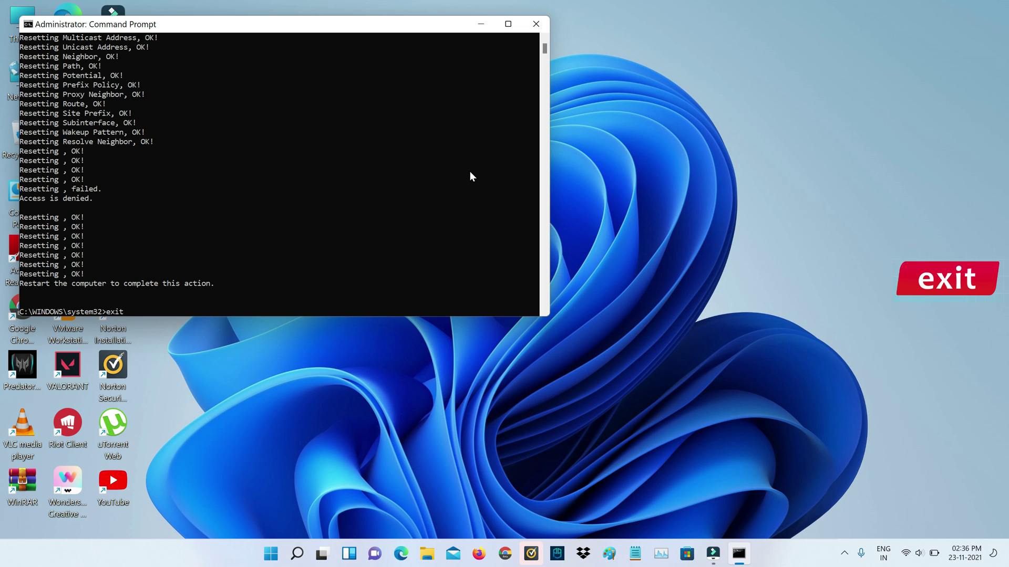
key(Return)
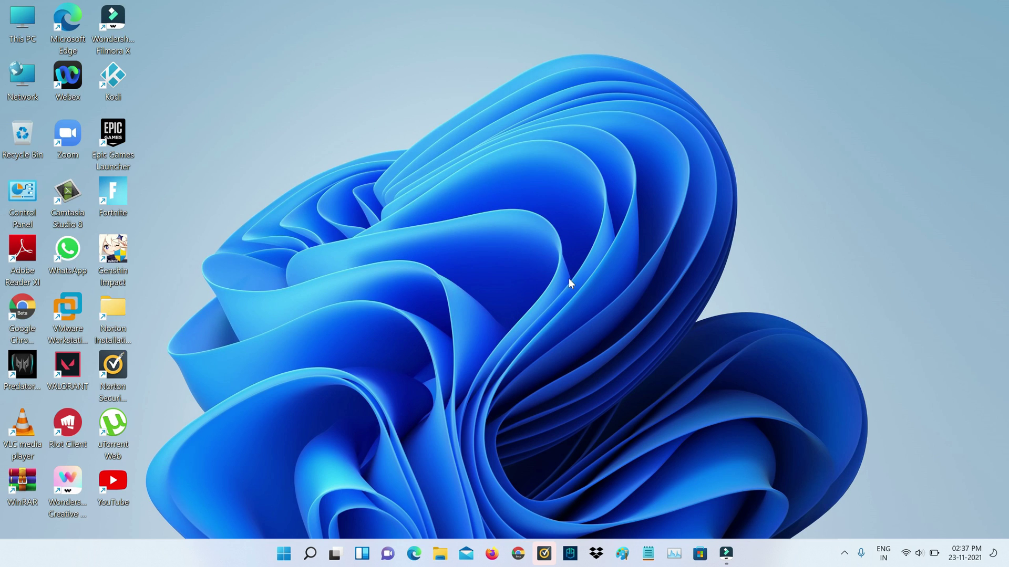
key(alt+F4)
key(Down)
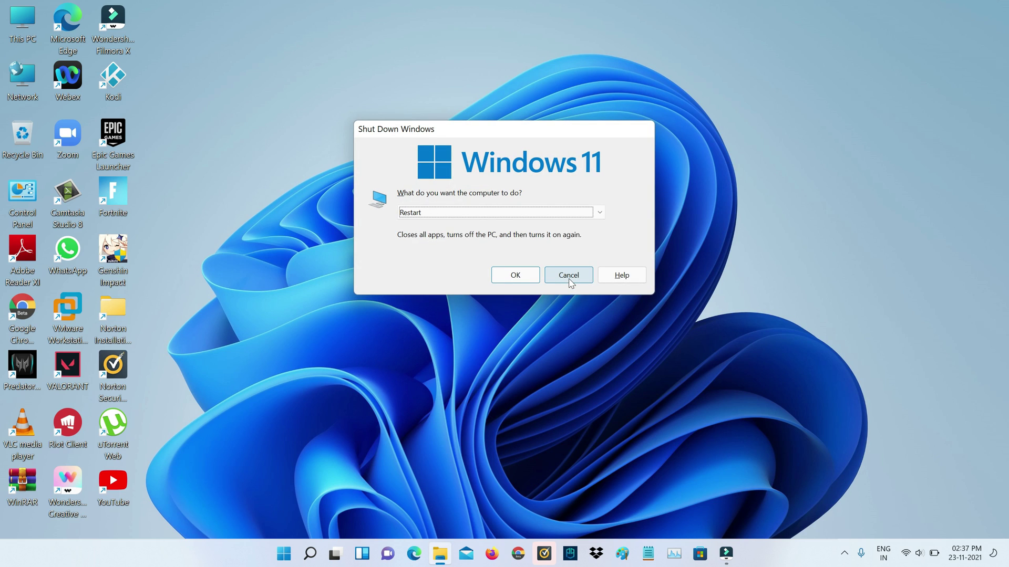
click(569, 279)
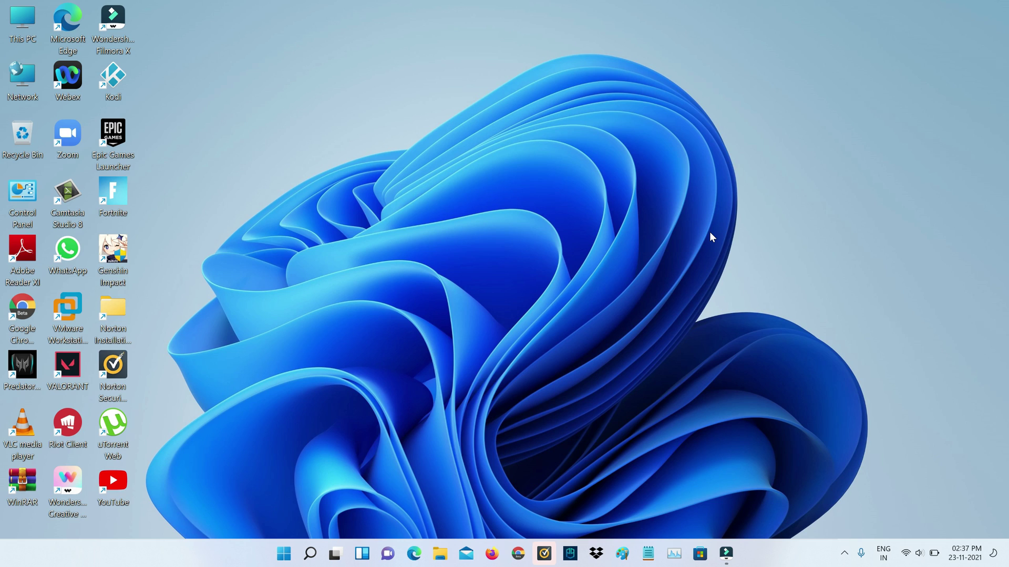
Search Windows for "forz" and launch Forza Horizon 5
key(super)
text(forz)
click(435, 248)
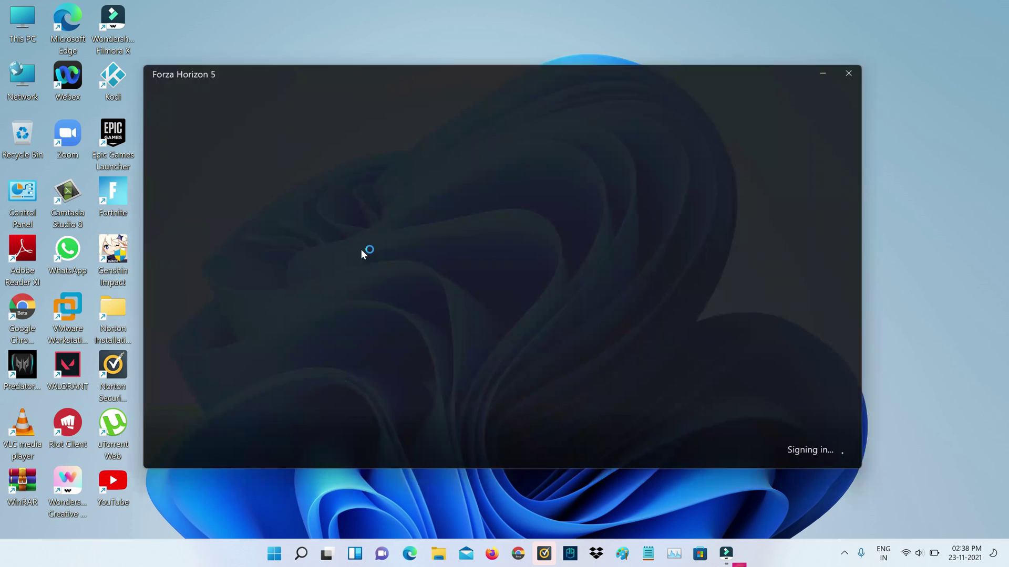